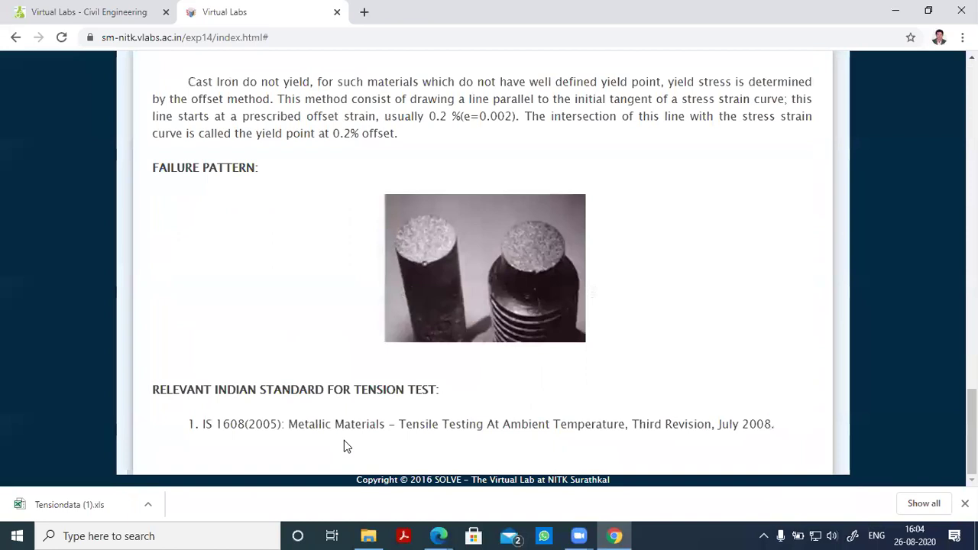
Review the proof stress diagram, the 0.2% offset method text and the failure pattern in the cast iron tensile test theory
scroll(343, 442, up, 3)
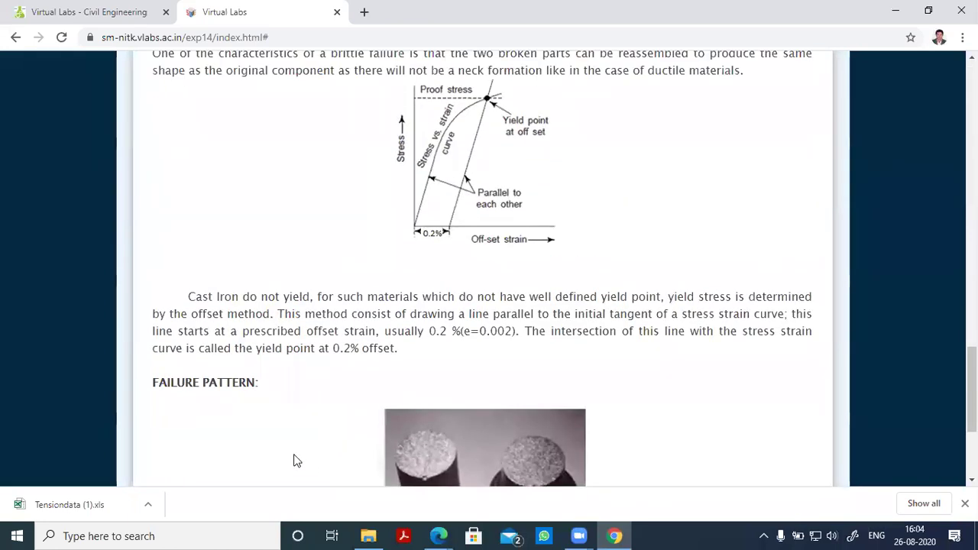
scroll(410, 280, up, 1)
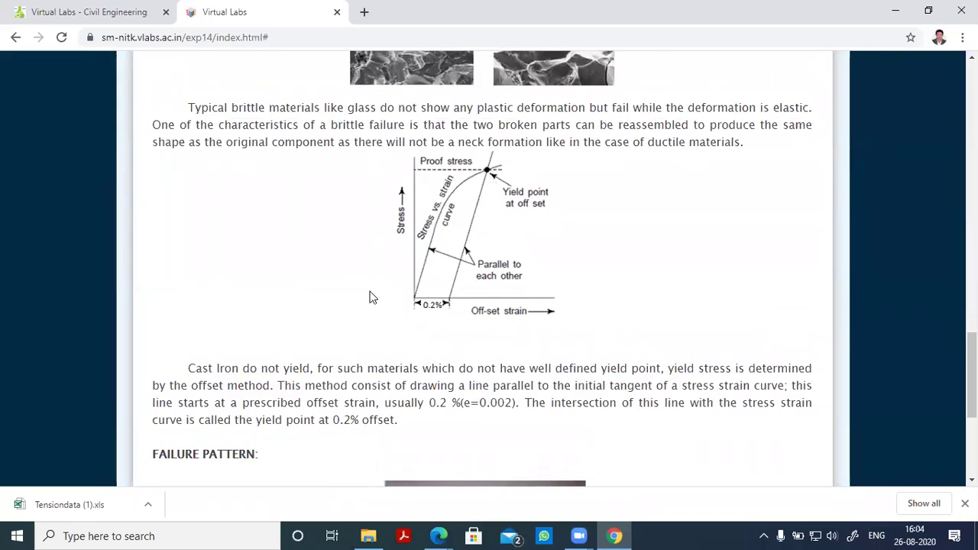
scroll(195, 351, up, 1)
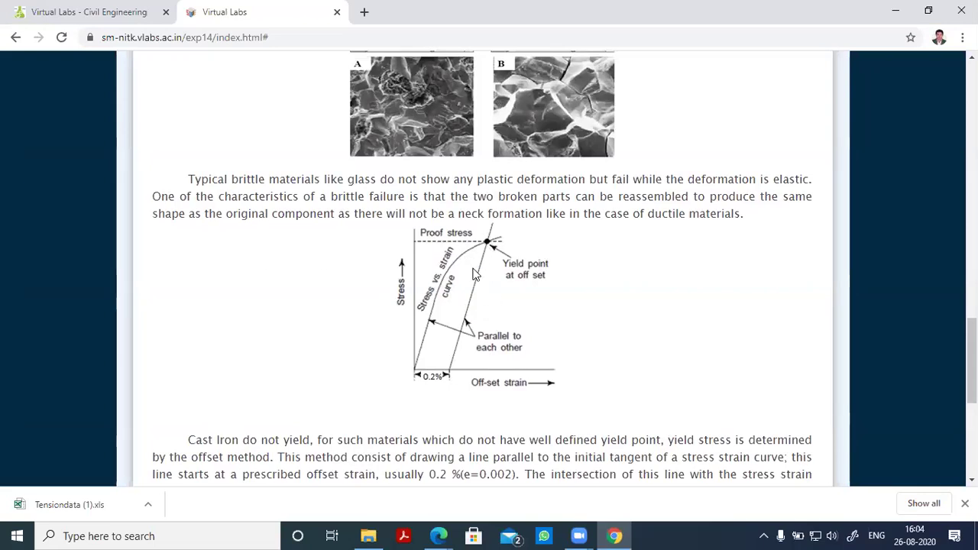
scroll(473, 274, down, 1)
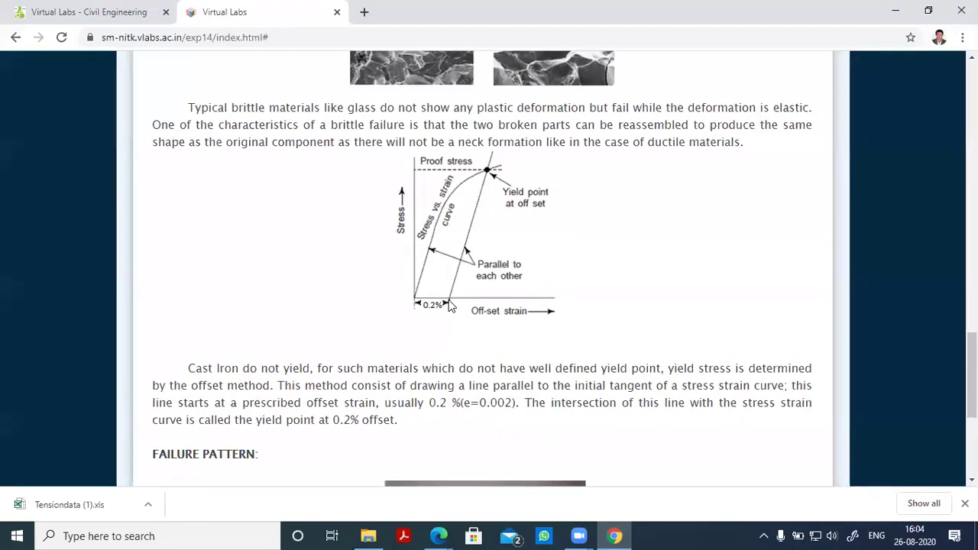
scroll(362, 399, down, 3)
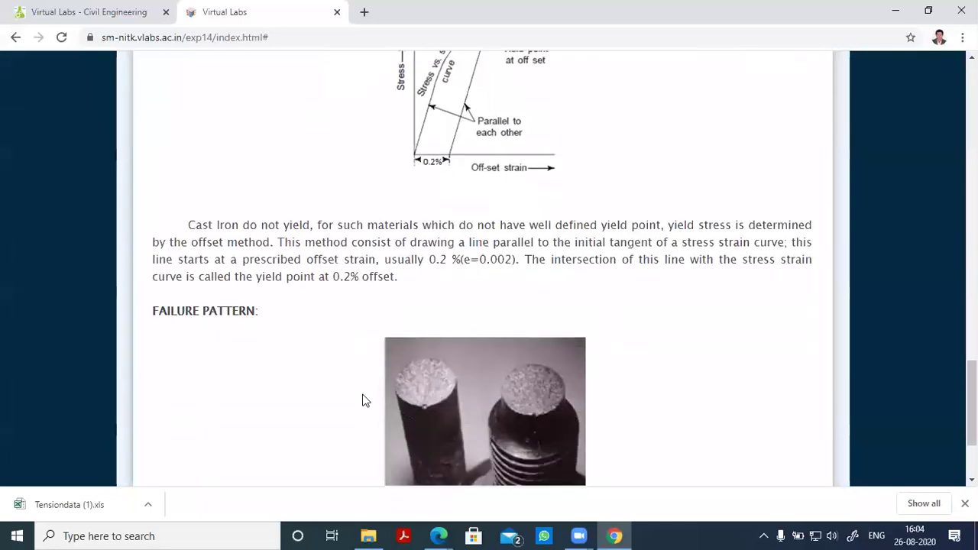
scroll(356, 390, up, 5)
scroll(353, 380, up, 15)
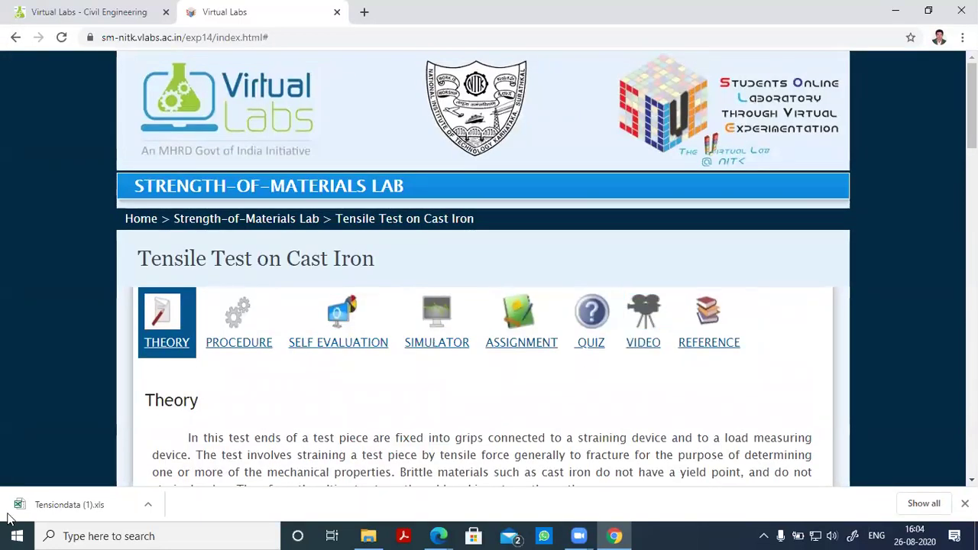
Show the downloaded Tensiondata (1).xls in its Downloads folder and open it in Excel, accepting the file format mismatch
click(148, 505)
click(175, 458)
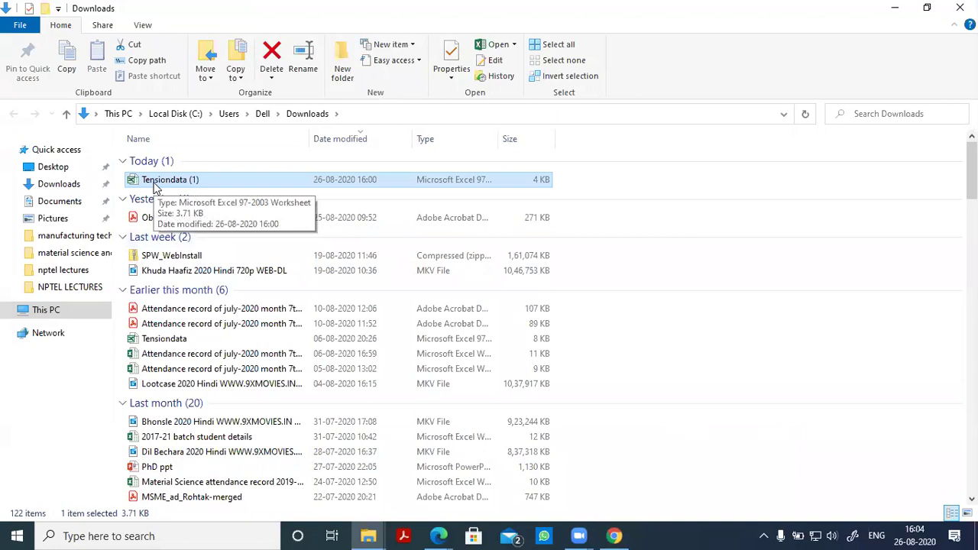
double_click(157, 183)
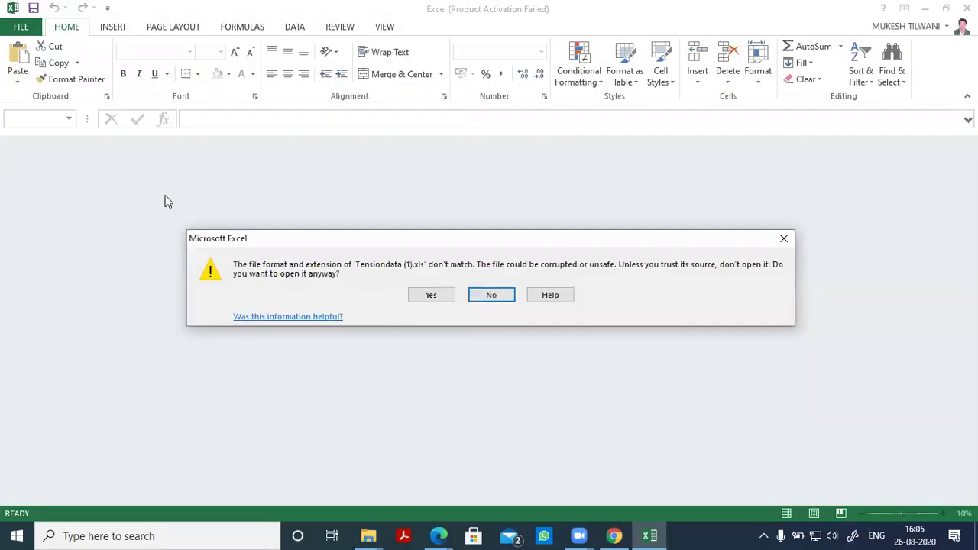
click(433, 295)
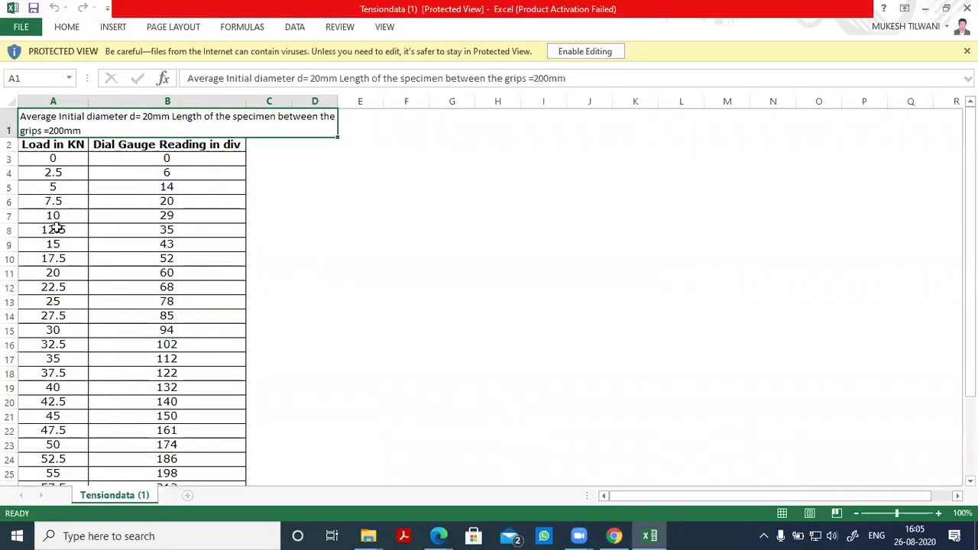
Copy the whole load and dial gauge reading table, including the specimen description and header rows, down to row 33
click(633, 403)
drag(42, 157, 204, 493)
click(298, 389)
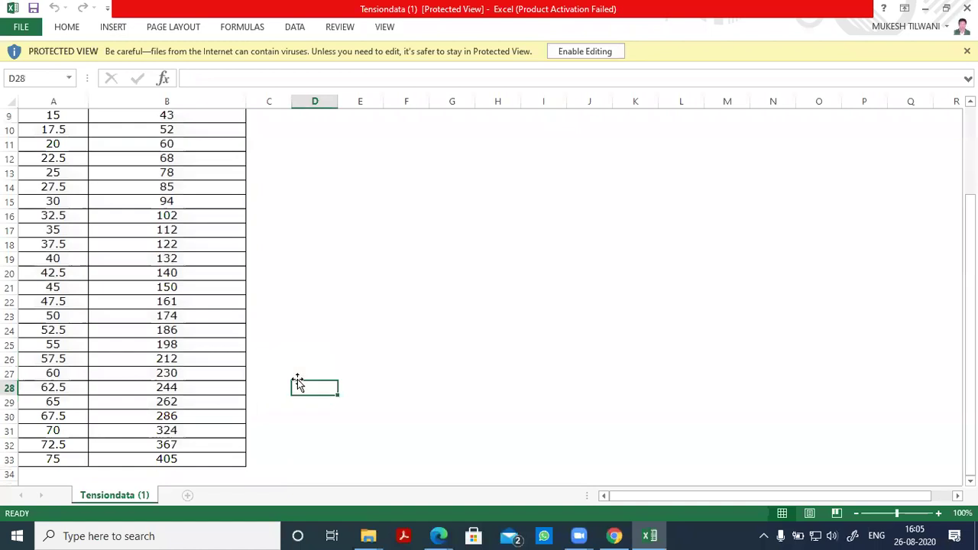
scroll(277, 354, up, 3)
click(31, 120)
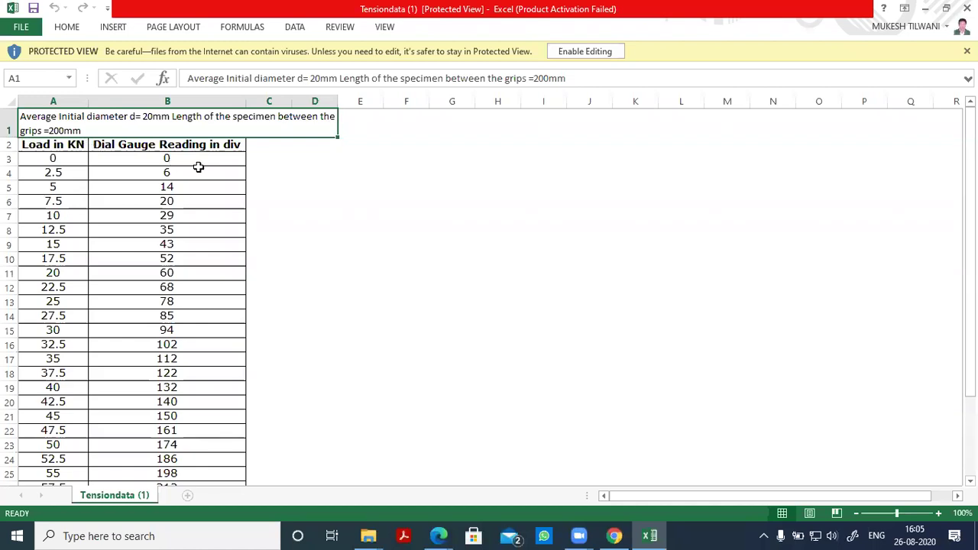
click(392, 247)
drag(118, 124, 118, 430)
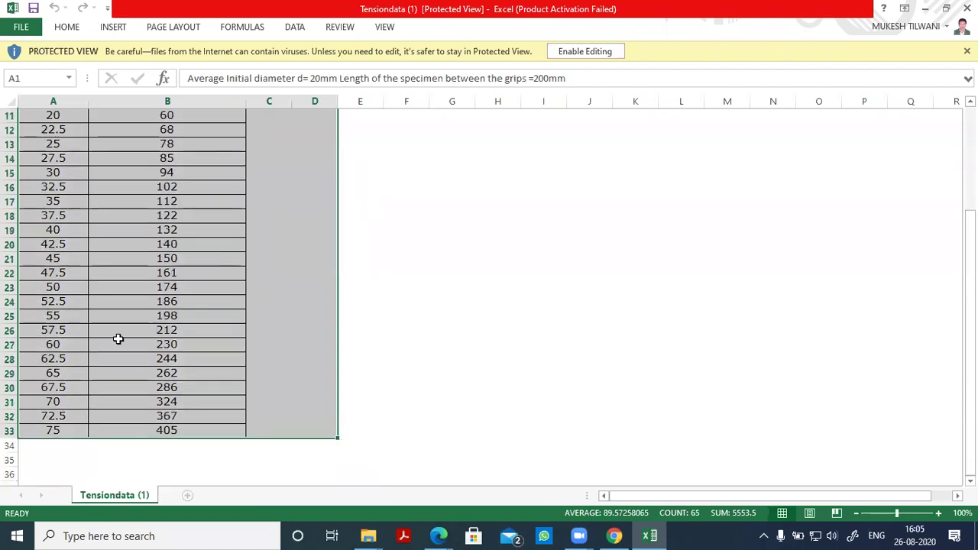
key(ctrl+c)
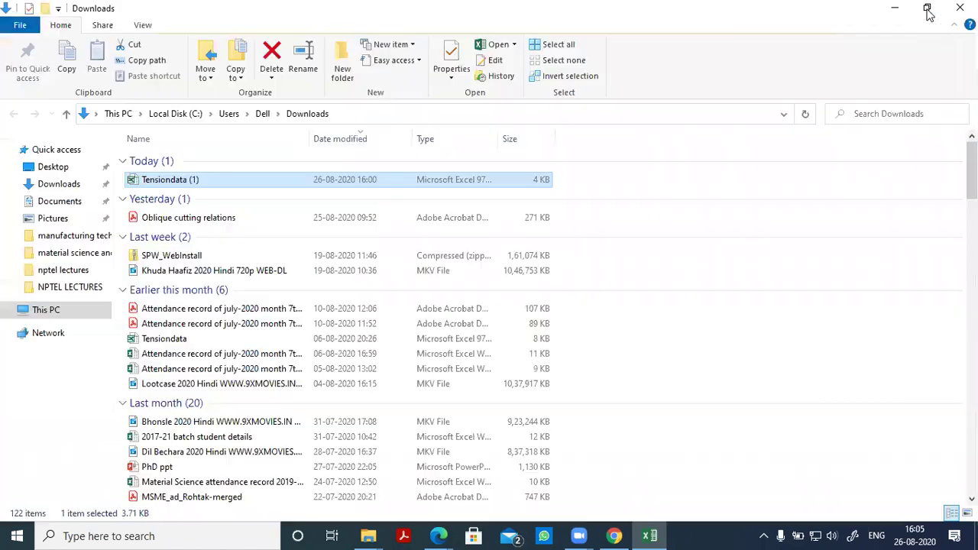
Return to Chrome, go to Google Drive in a new browser tab and open the Untitled spreadsheet
click(925, 8)
click(895, 8)
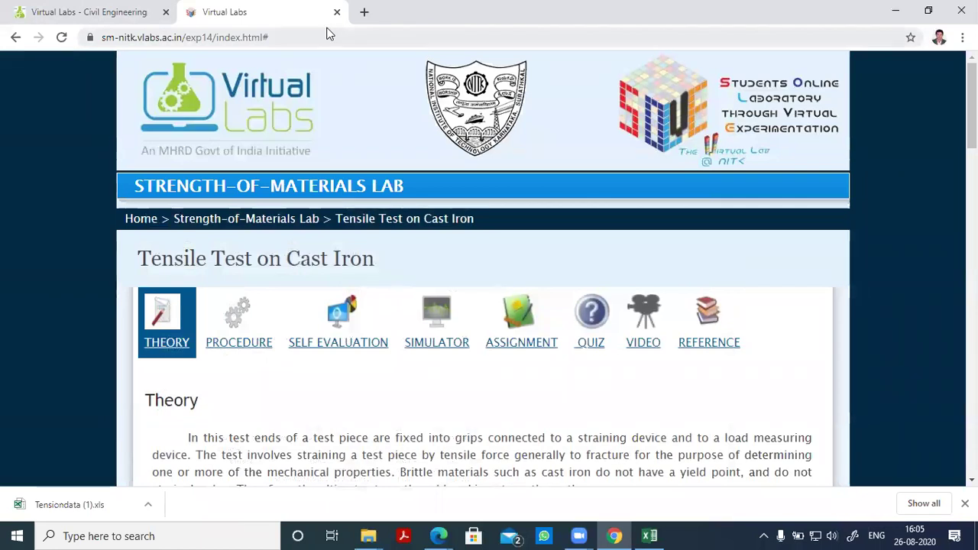
click(364, 11)
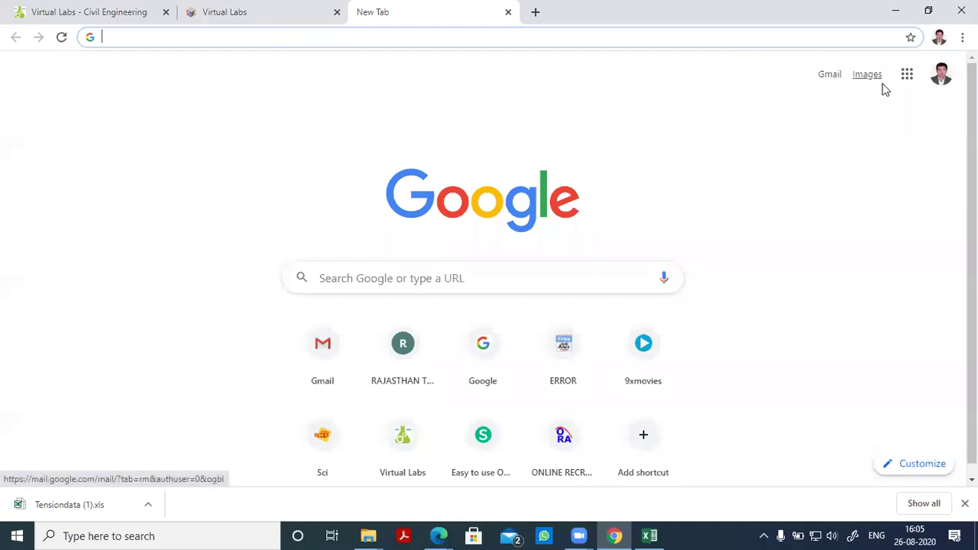
click(906, 80)
click(845, 345)
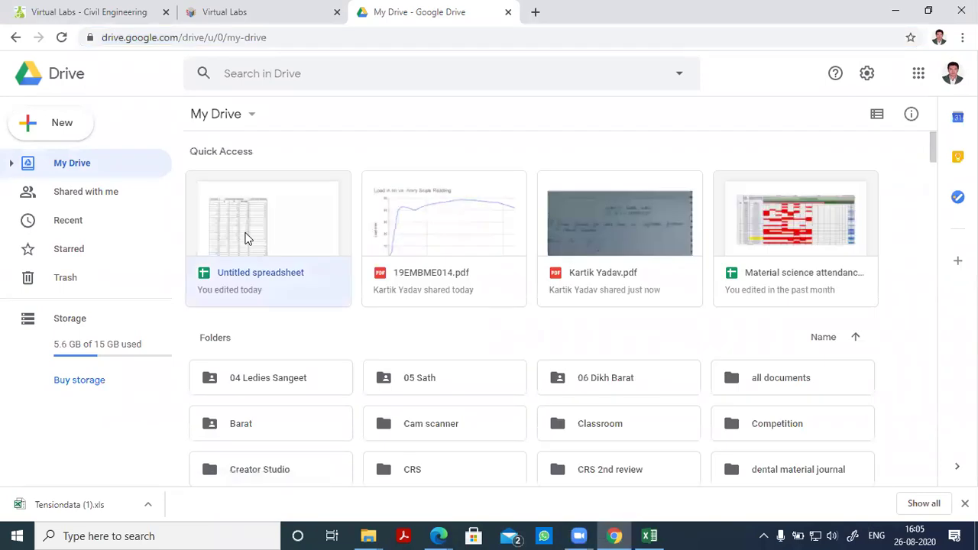
click(247, 240)
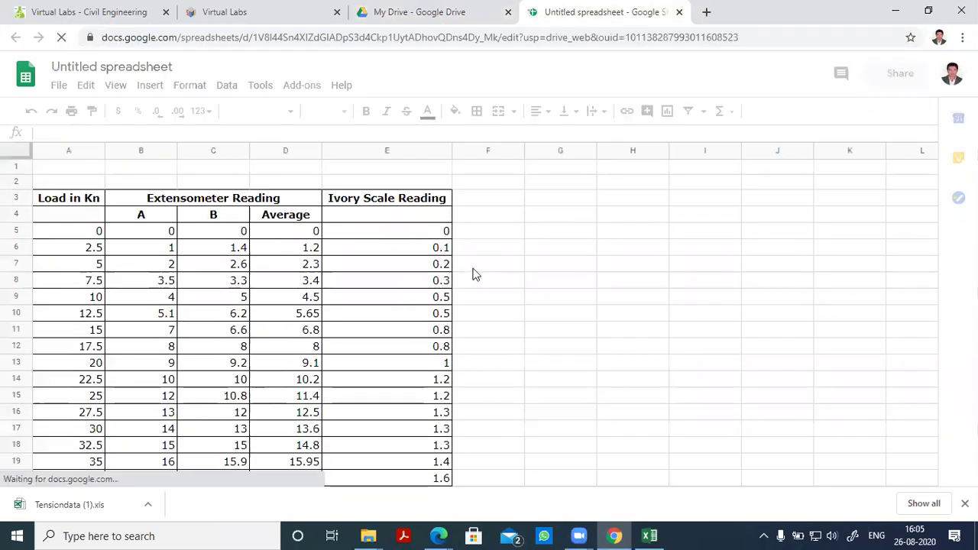
Clear the contents of the old extensometer and ivory scale table, covering columns A to F from row 2 down
scroll(484, 302, down, 3)
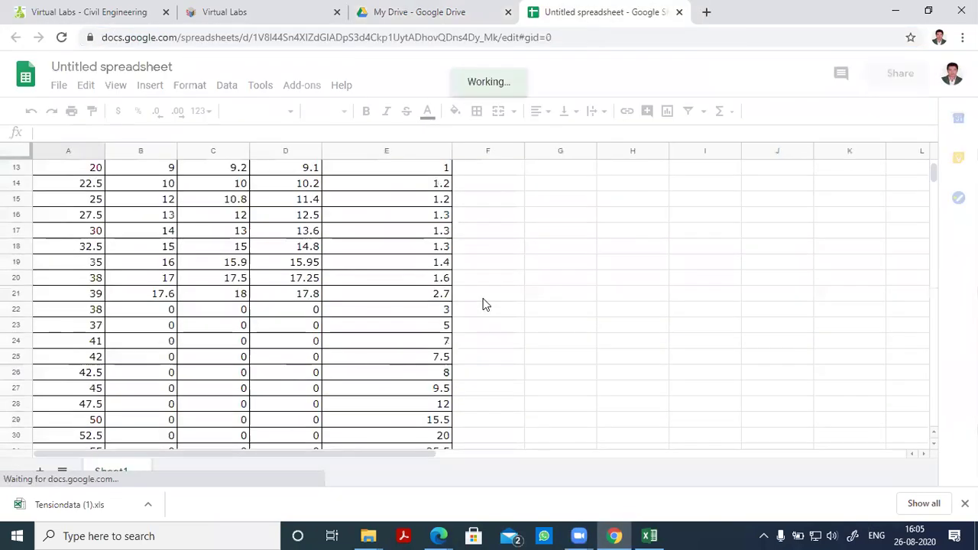
scroll(404, 321, down, 3)
scroll(401, 314, down, 3)
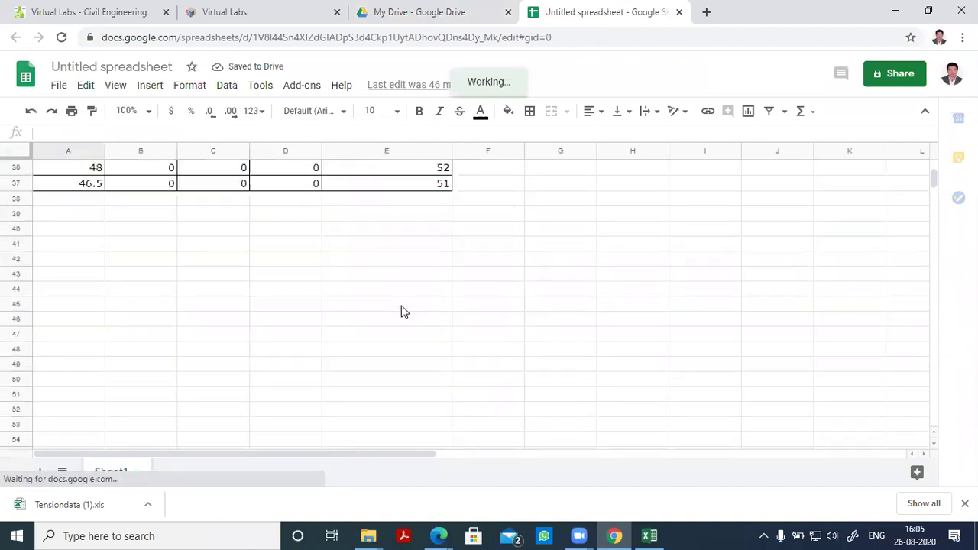
scroll(493, 374, up, 6)
scroll(489, 397, down, 3)
drag(469, 420, 42, 187)
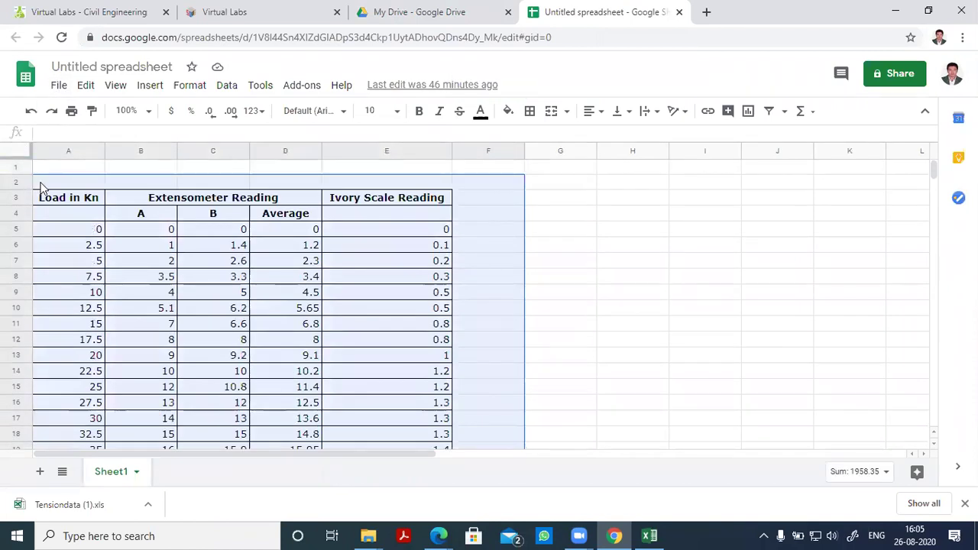
key(Delete)
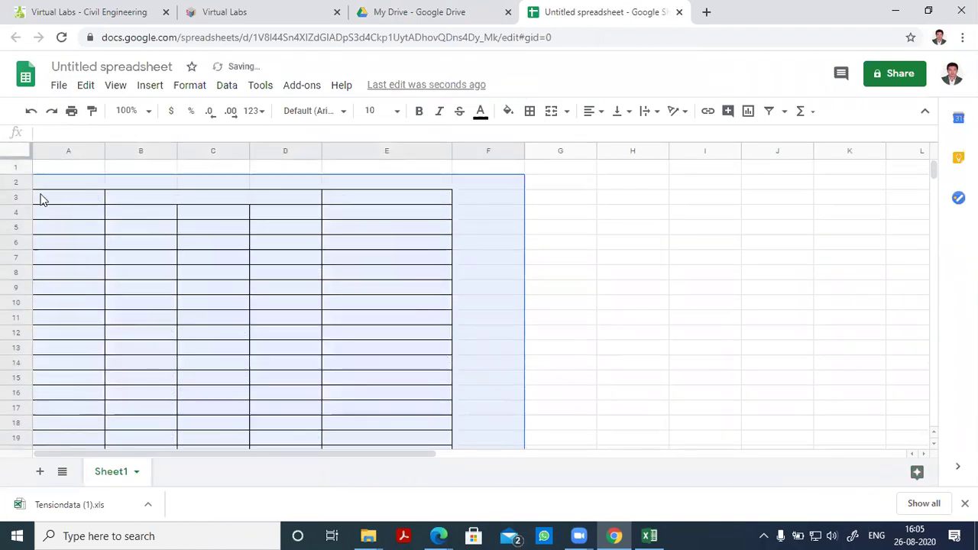
Delete rows 2 to 57 to remove the old table's bordered cells
drag(10, 186, 9, 392)
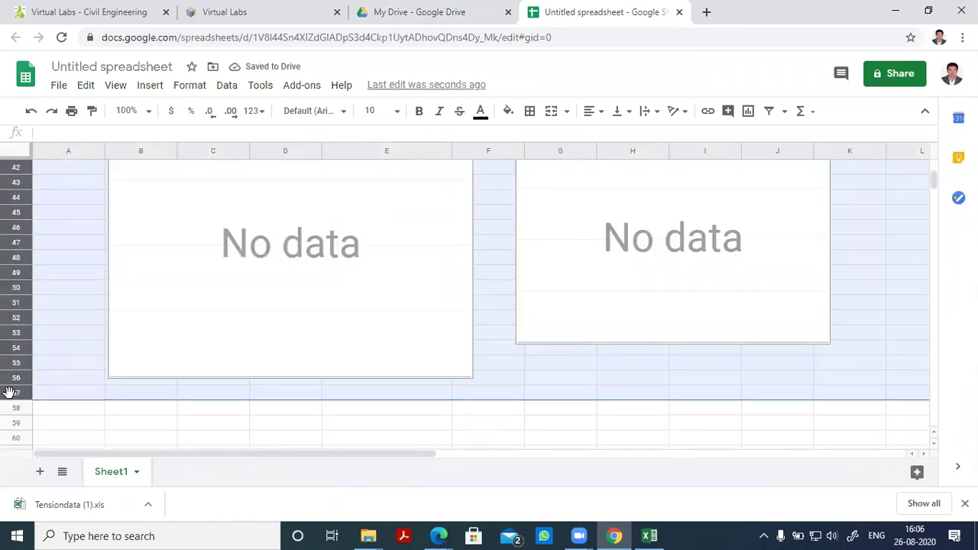
right_click(9, 367)
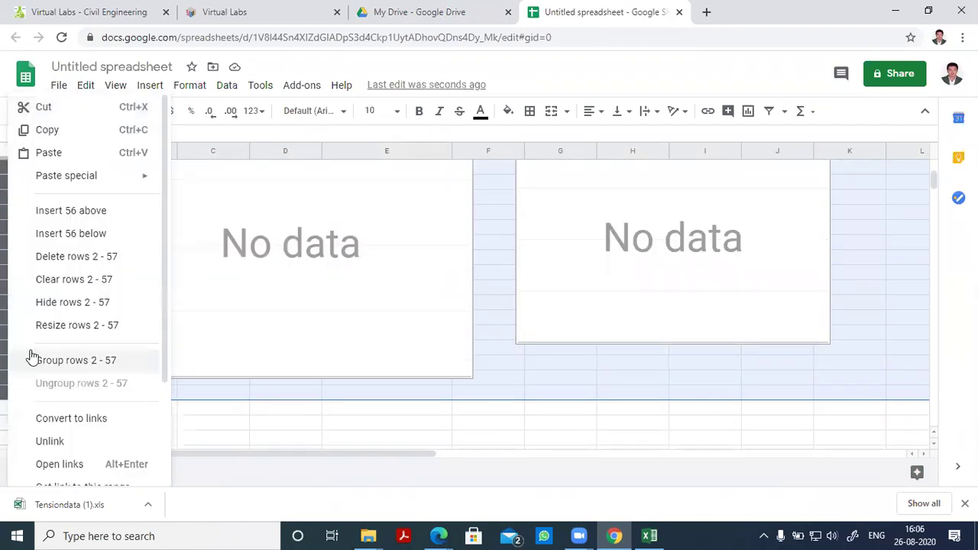
click(67, 258)
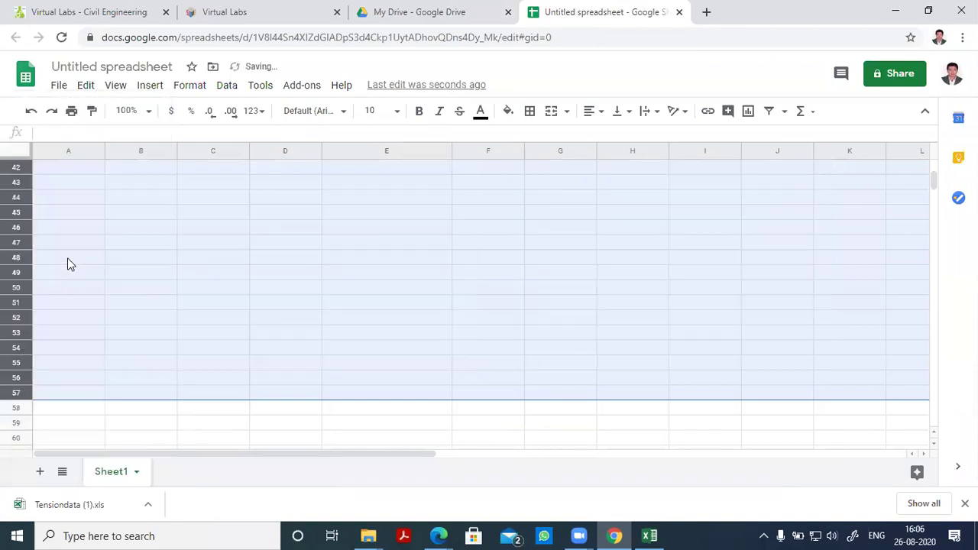
click(127, 288)
scroll(128, 297, up, 5)
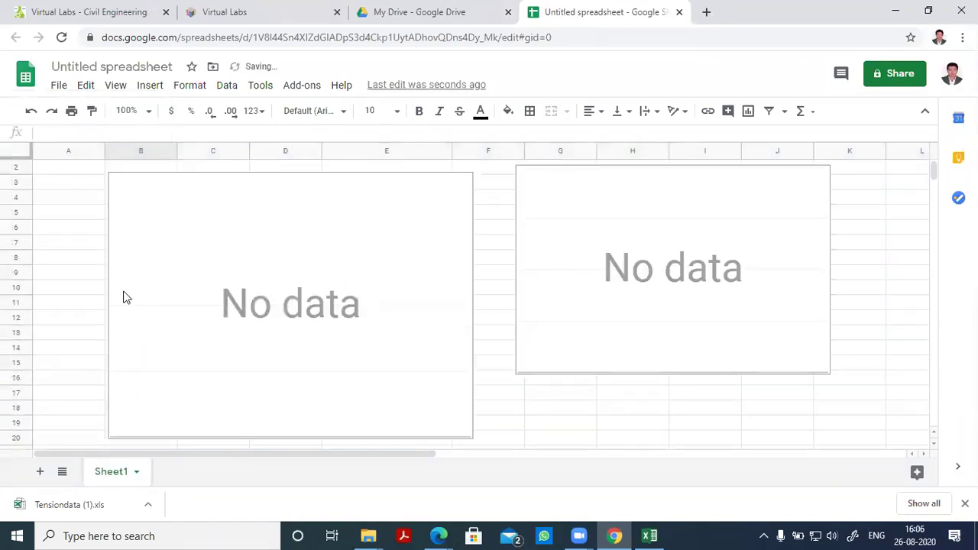
Delete both empty charts left on the sheet
click(203, 287)
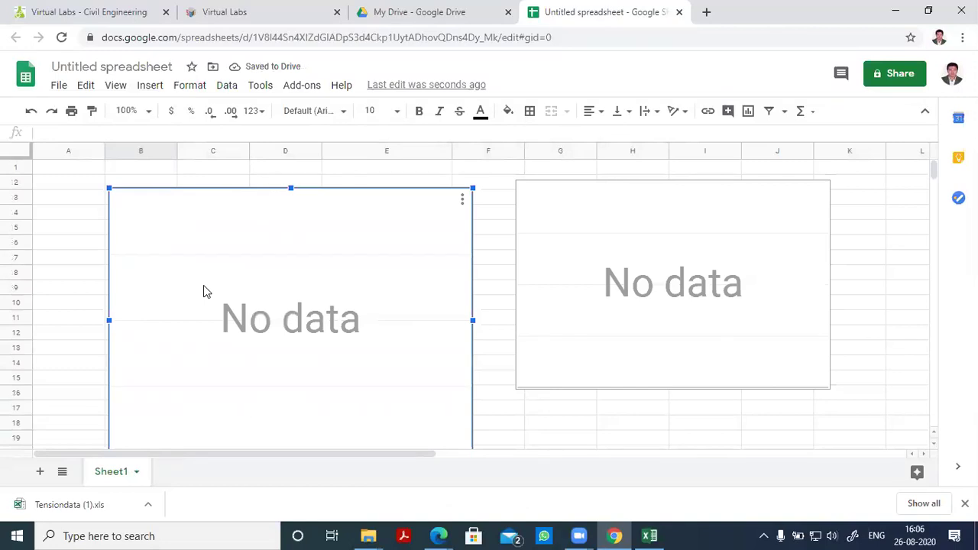
key(Delete)
click(673, 315)
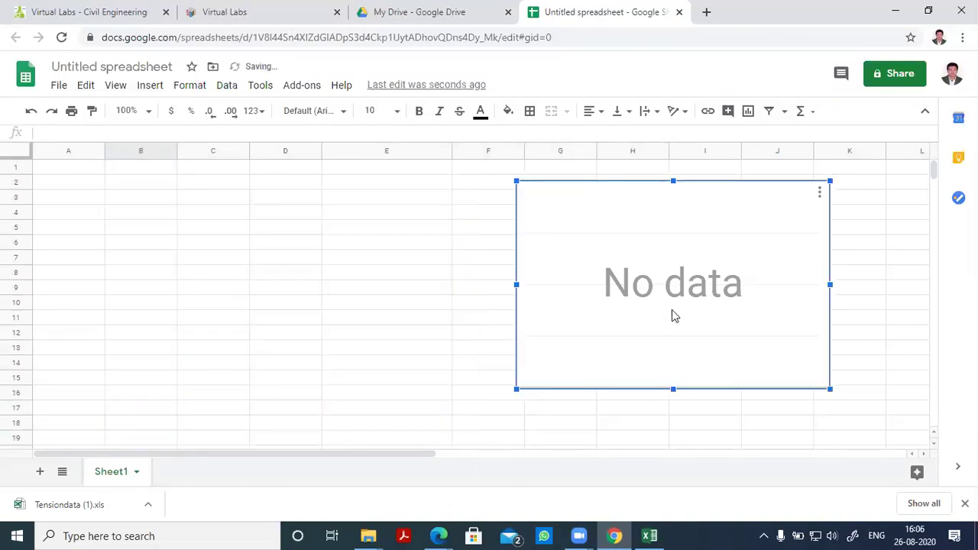
key(Delete)
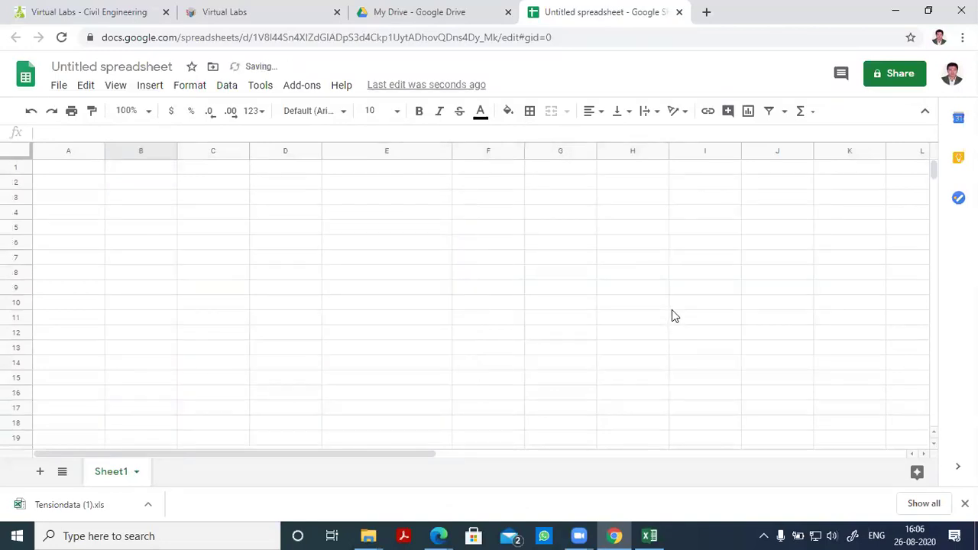
Paste the copied tension test table into the sheet starting at cell A3
click(75, 203)
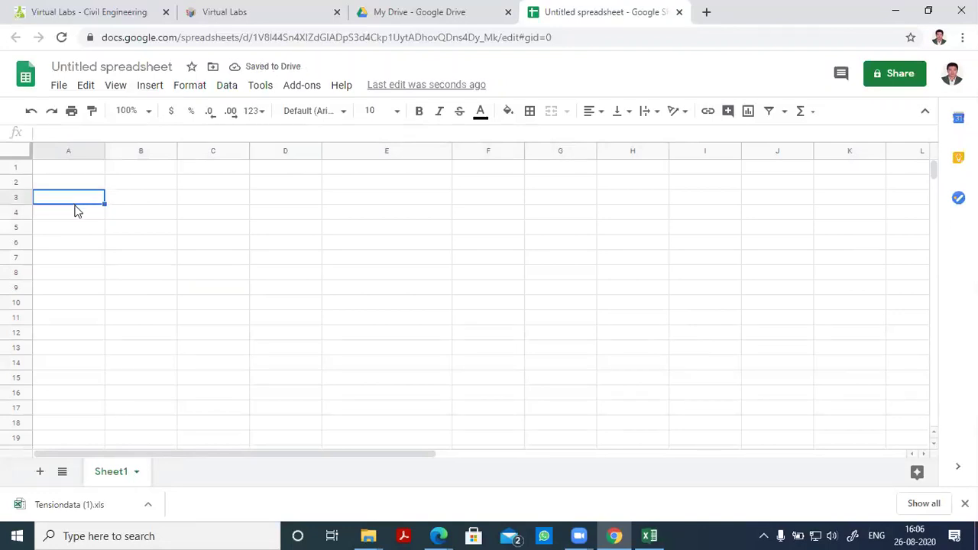
key(ctrl+v)
click(351, 268)
scroll(277, 312, down, 2)
scroll(271, 309, up, 2)
Insert a chart based on the load values in A5:A35
mouse_move(67, 230)
mouse_down()
mouse_move(79, 478)
mouse_move(68, 225)
mouse_up()
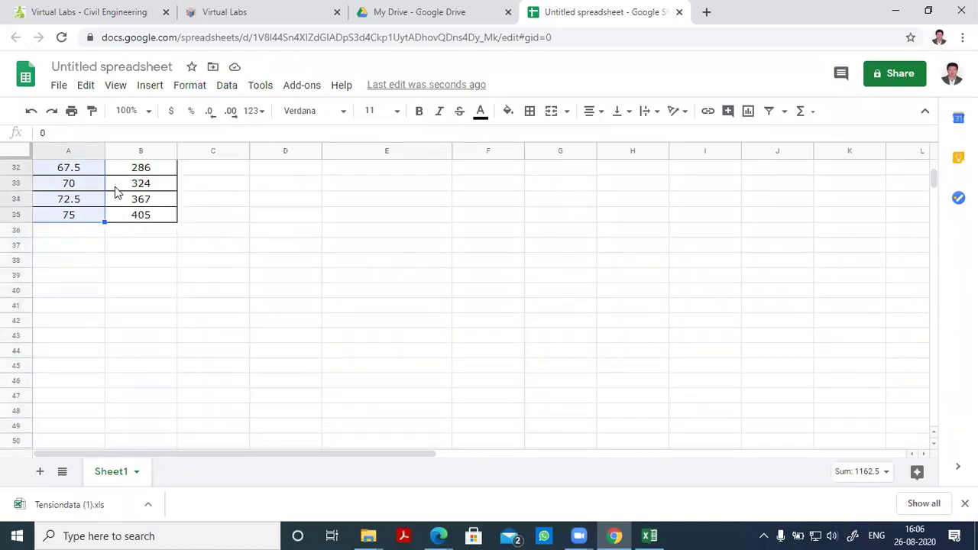
scroll(199, 168, up, 2)
click(150, 86)
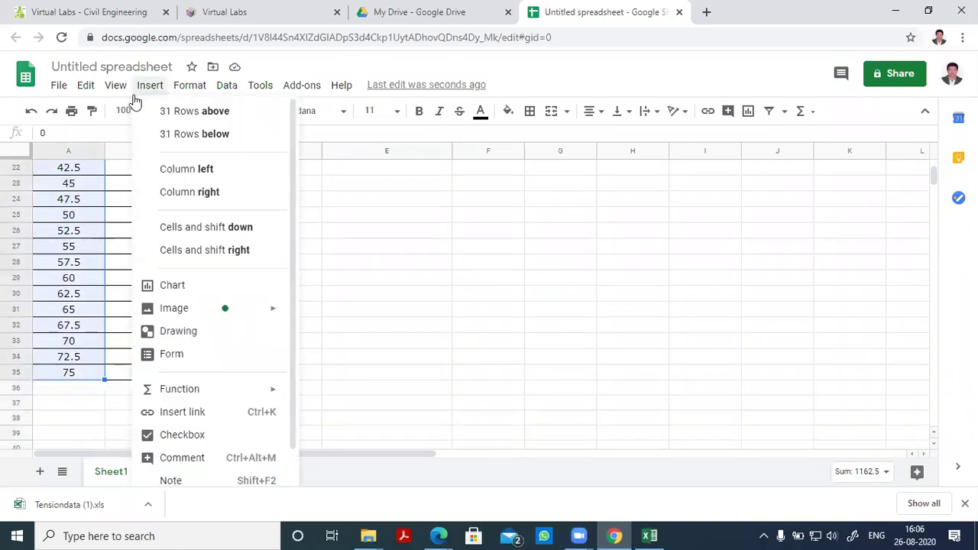
click(190, 293)
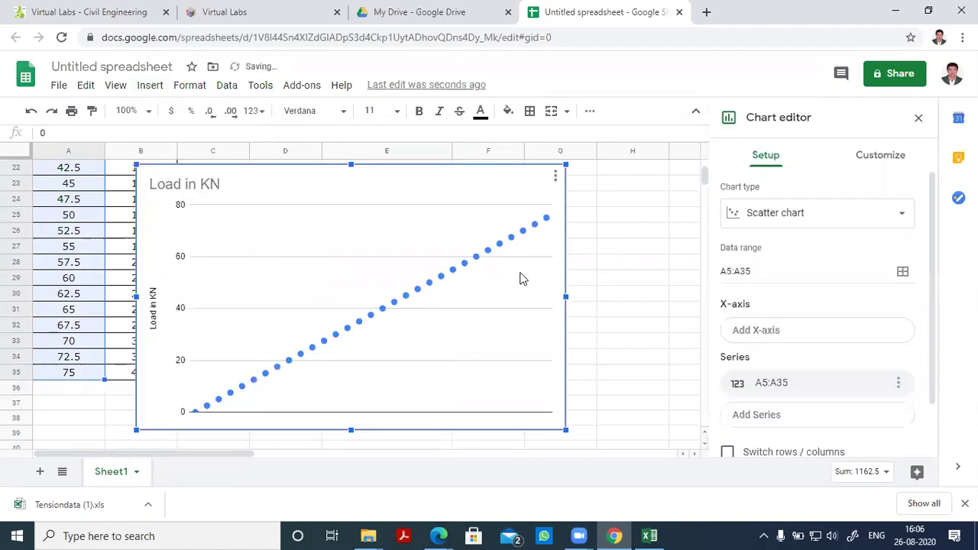
Change the chart type to Line chart and narrow the chart from its left side so it starts at column D
click(792, 219)
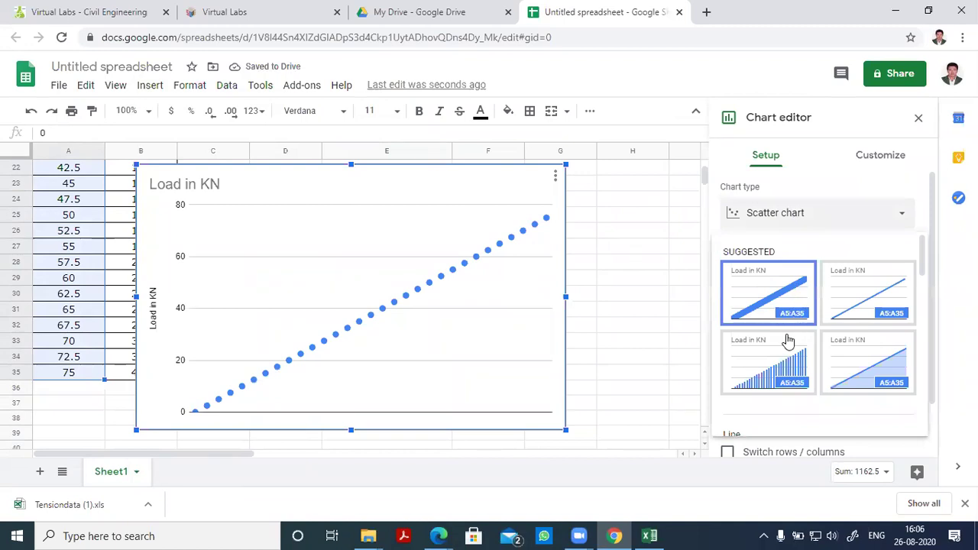
scroll(764, 340, down, 3)
click(757, 336)
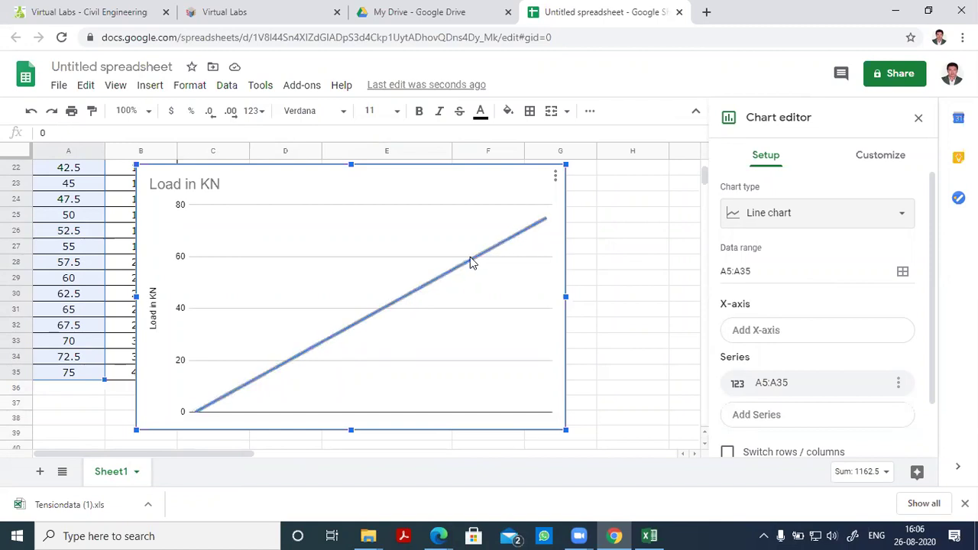
click(756, 333)
drag(133, 297, 287, 298)
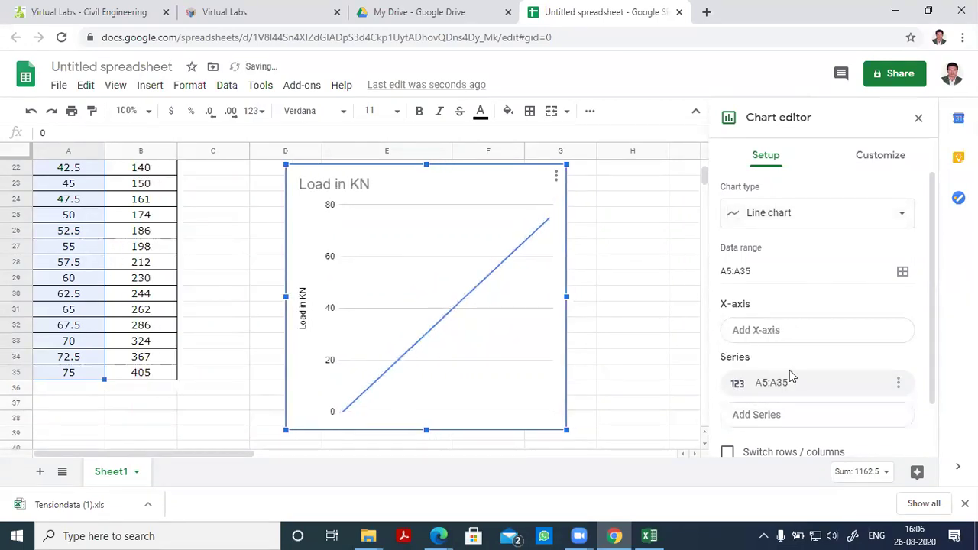
Set the line chart's X-axis to the dial gauge readings in Sheet1!B5:B35
click(761, 336)
click(873, 360)
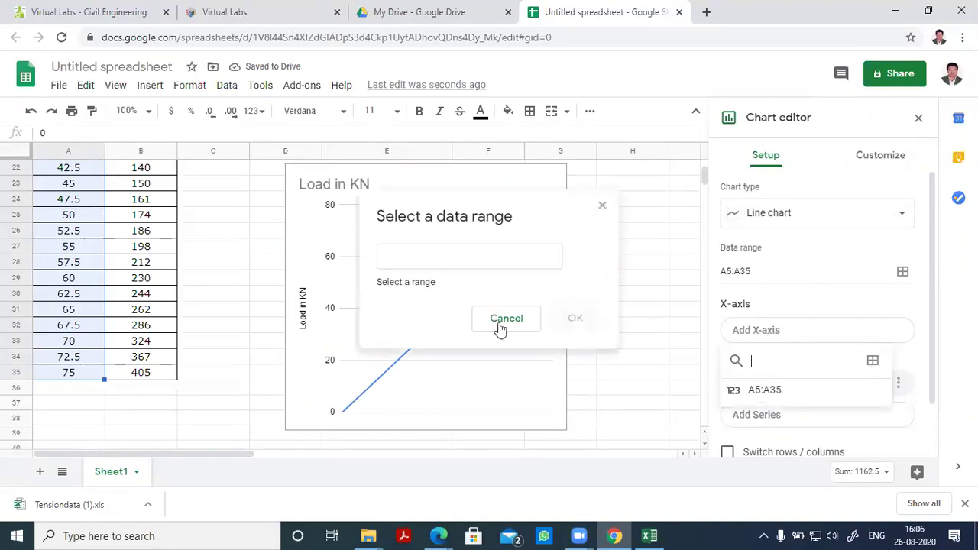
scroll(173, 271, up, 5)
click(409, 260)
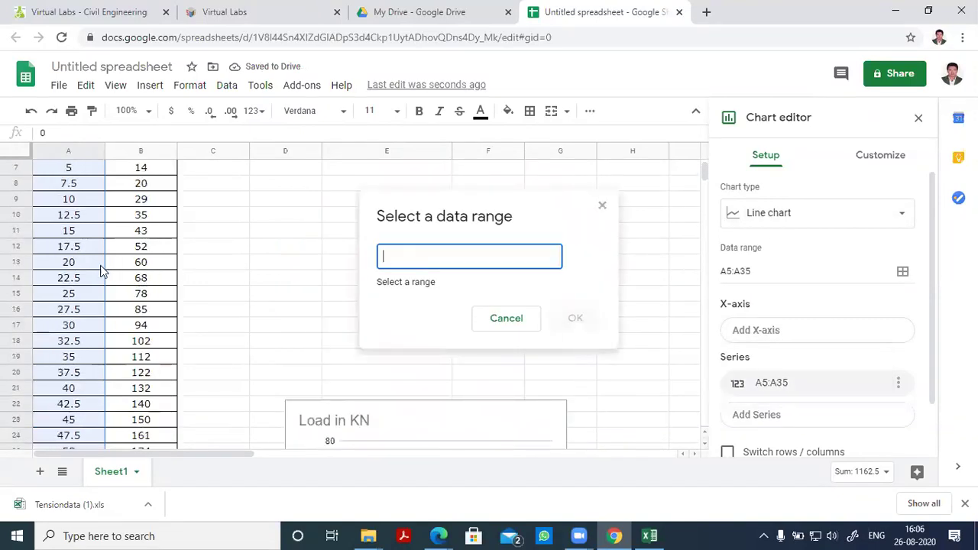
scroll(103, 269, up, 2)
drag(141, 229, 141, 346)
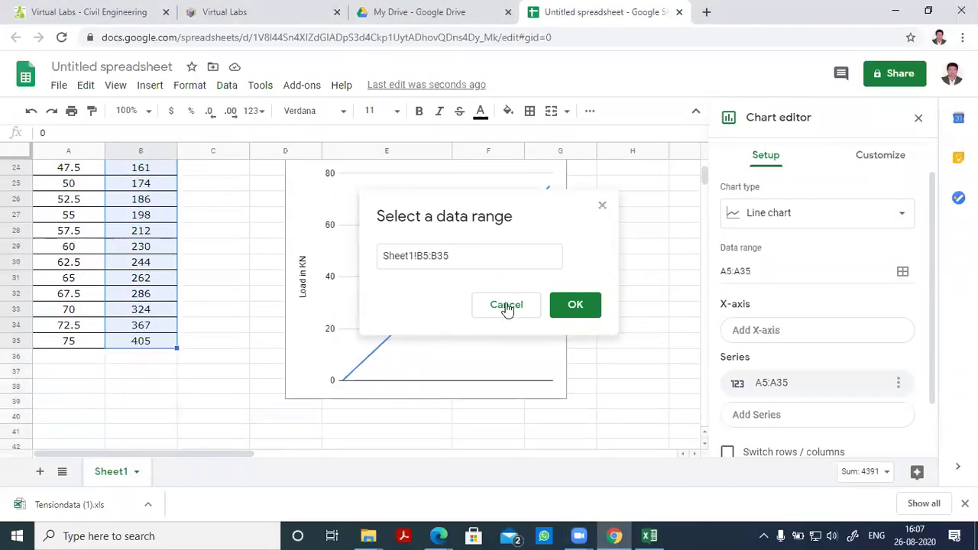
click(562, 311)
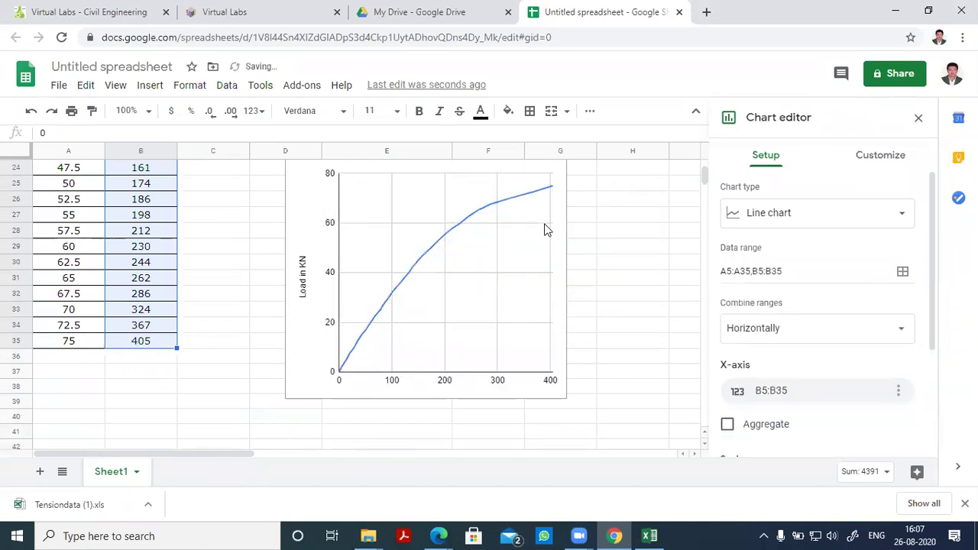
Enlarge the chart from its lower-left corner into column C and down to row 41, and close the chart editor
click(299, 308)
drag(285, 402, 242, 422)
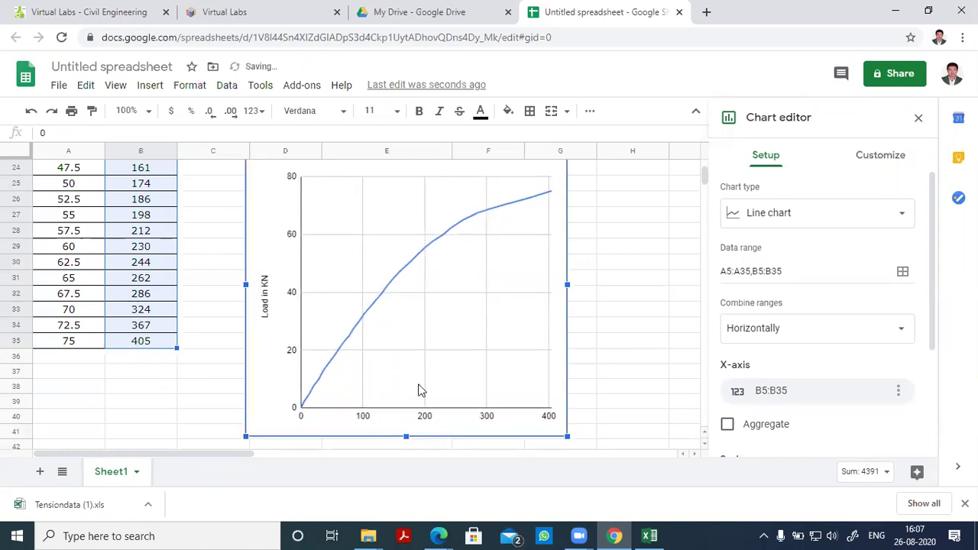
scroll(622, 340, up, 2)
scroll(608, 356, down, 1)
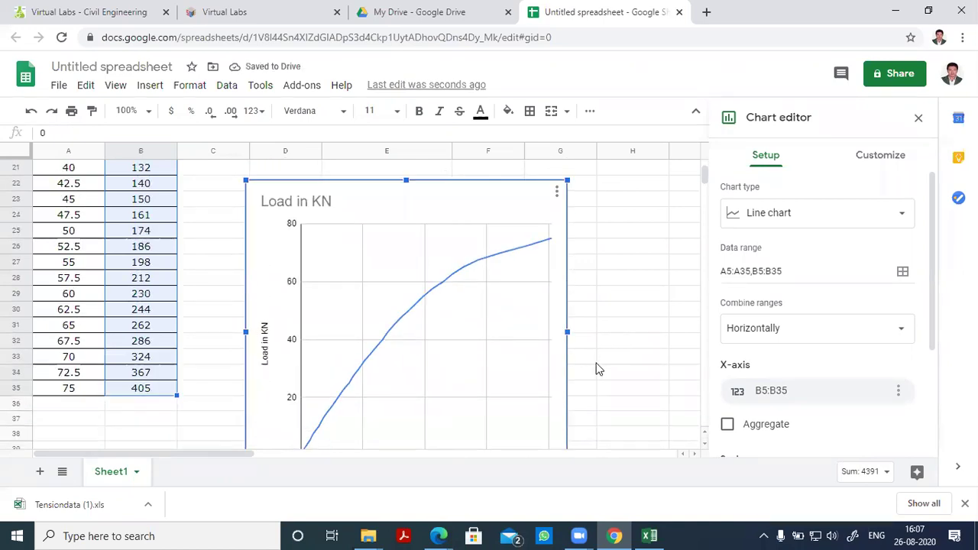
scroll(617, 372, down, 1)
click(918, 118)
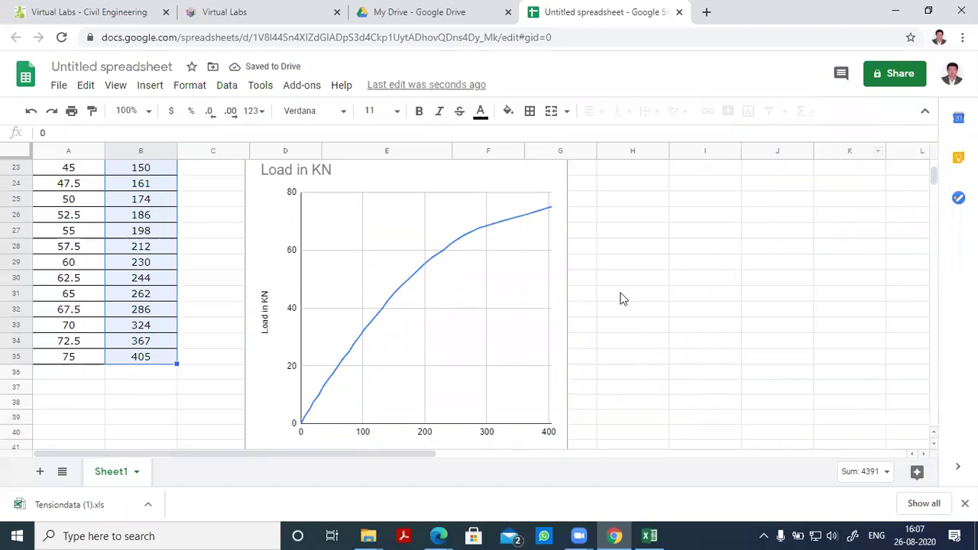
Compare the plotted load curve and its axes with the table values, selecting the last dial gauge reading in B35
scroll(596, 317, up, 1)
scroll(587, 323, down, 1)
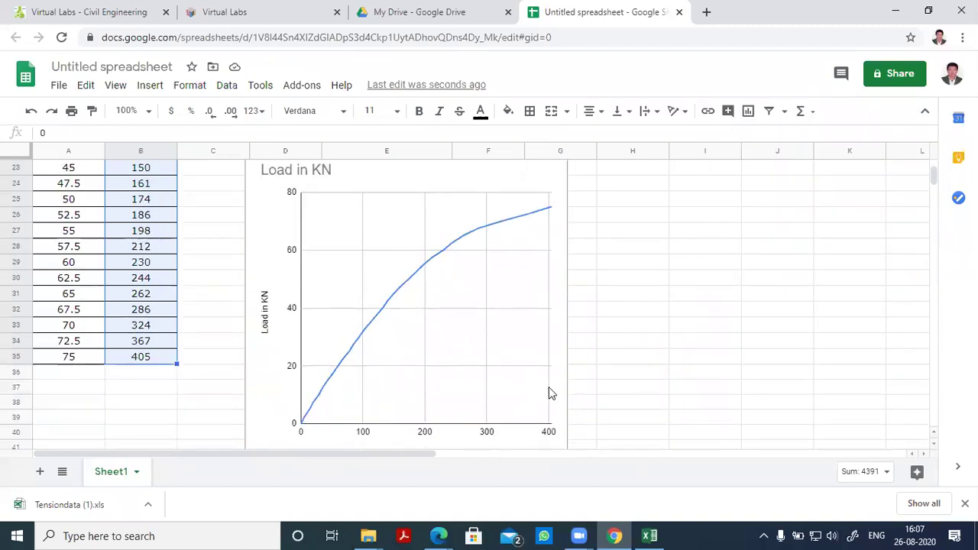
scroll(296, 385, down, 1)
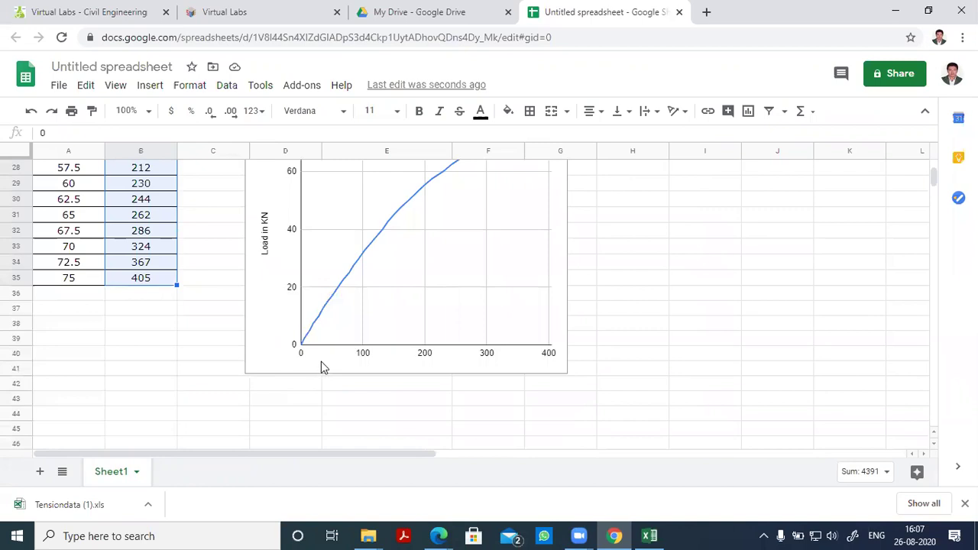
scroll(310, 353, up, 1)
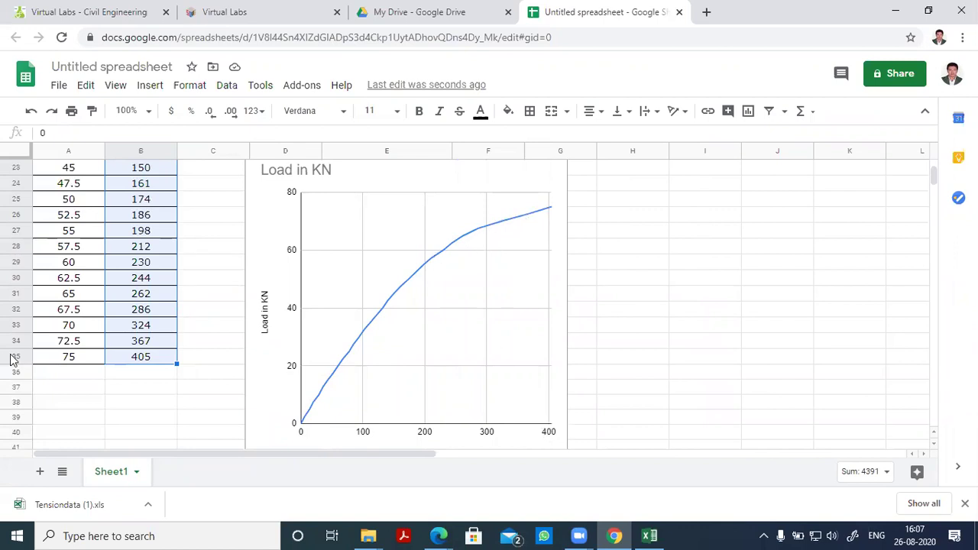
click(143, 362)
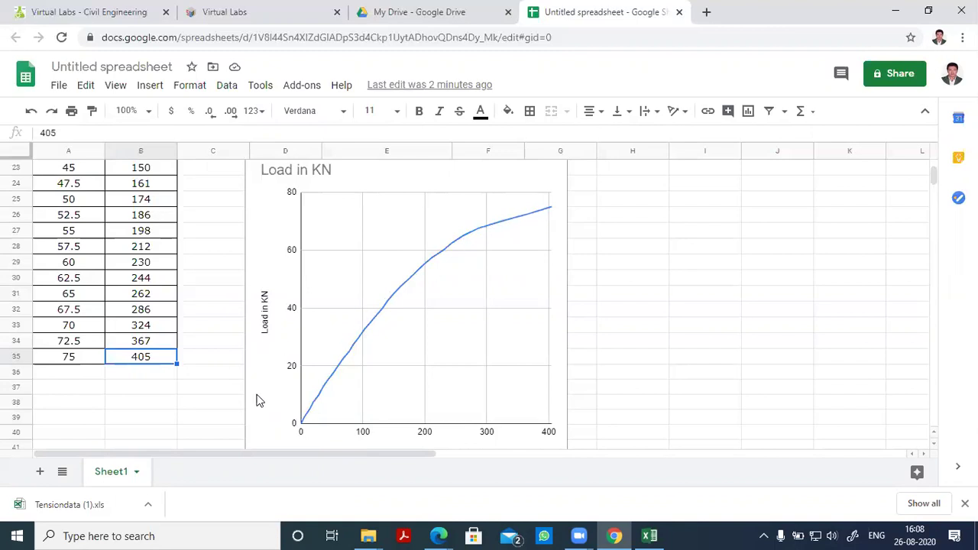
scroll(258, 399, up, 1)
scroll(301, 367, up, 1)
scroll(333, 333, down, 1)
scroll(334, 337, down, 1)
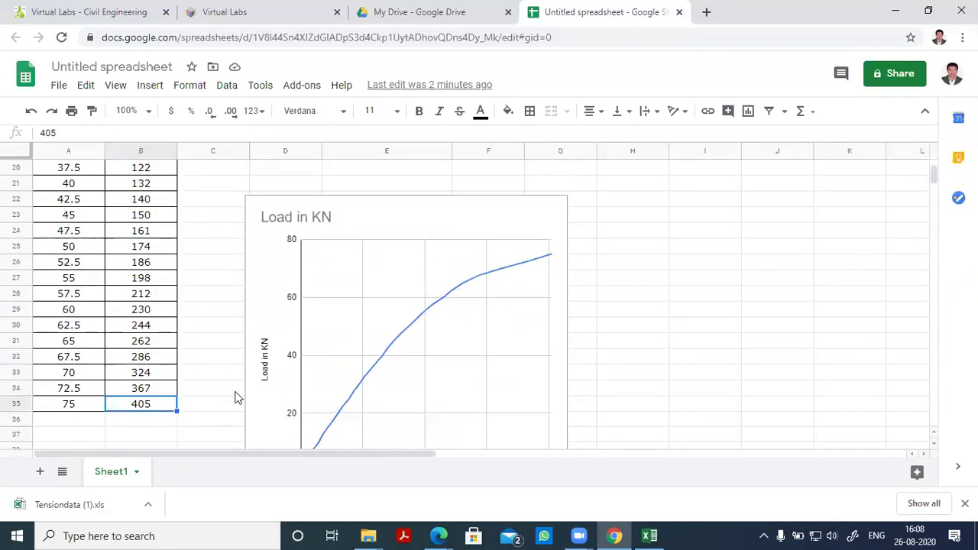
scroll(244, 391, up, 2)
Select the chart and inspect its curve from the origin to the final data point, reading the last point's values
click(369, 371)
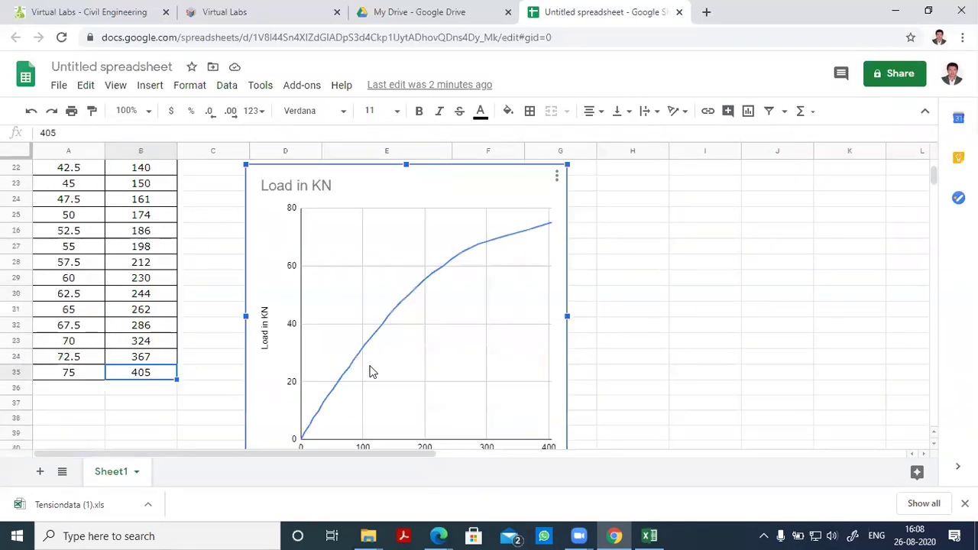
scroll(191, 400, down, 1)
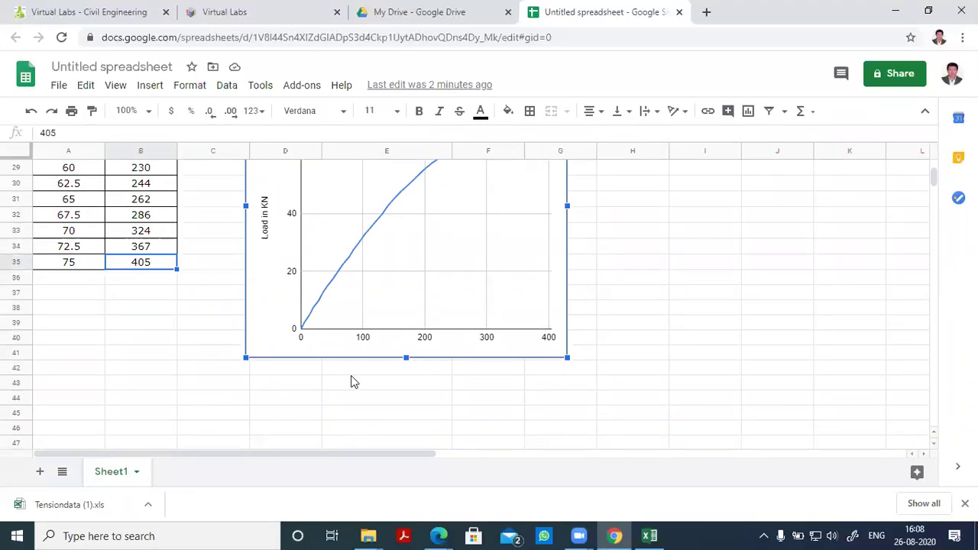
scroll(558, 388, up, 3)
scroll(567, 386, down, 1)
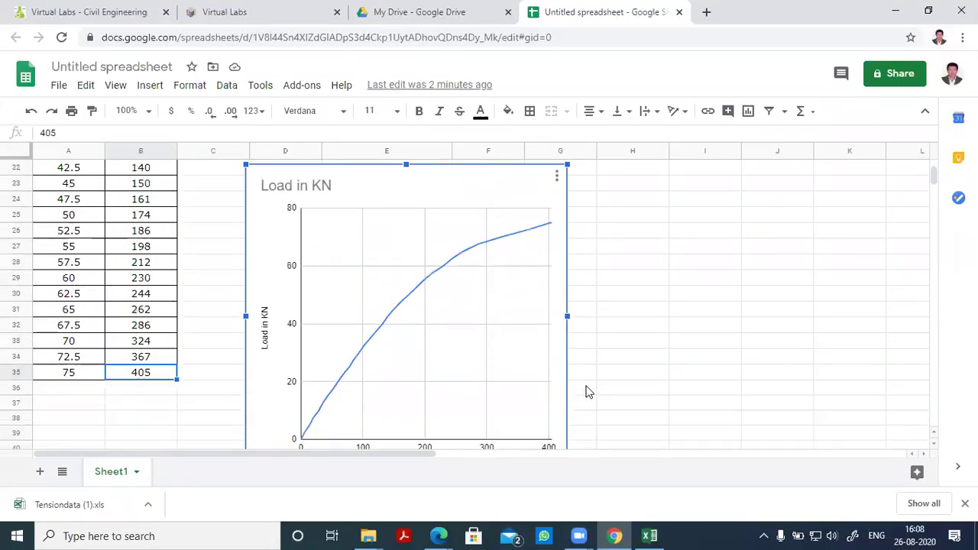
scroll(284, 393, down, 1)
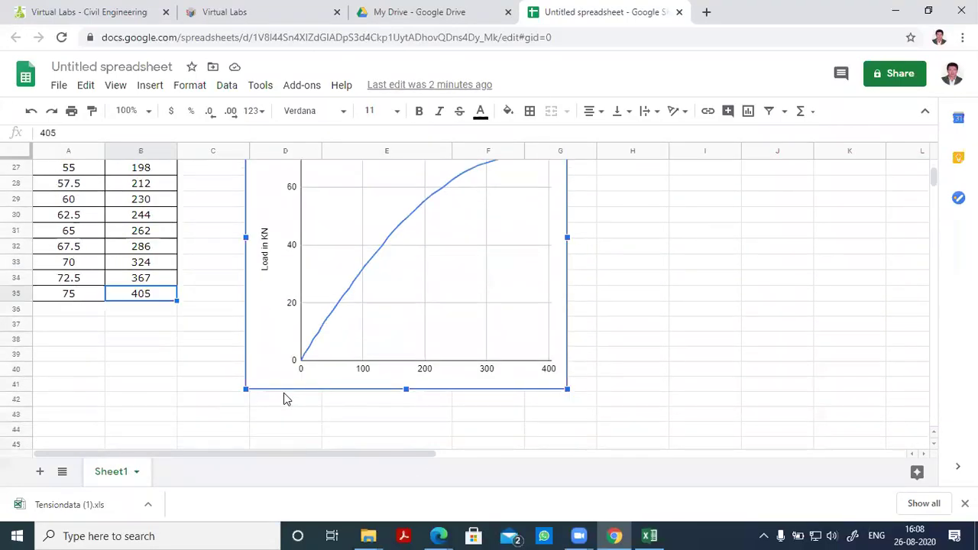
scroll(471, 399, up, 1)
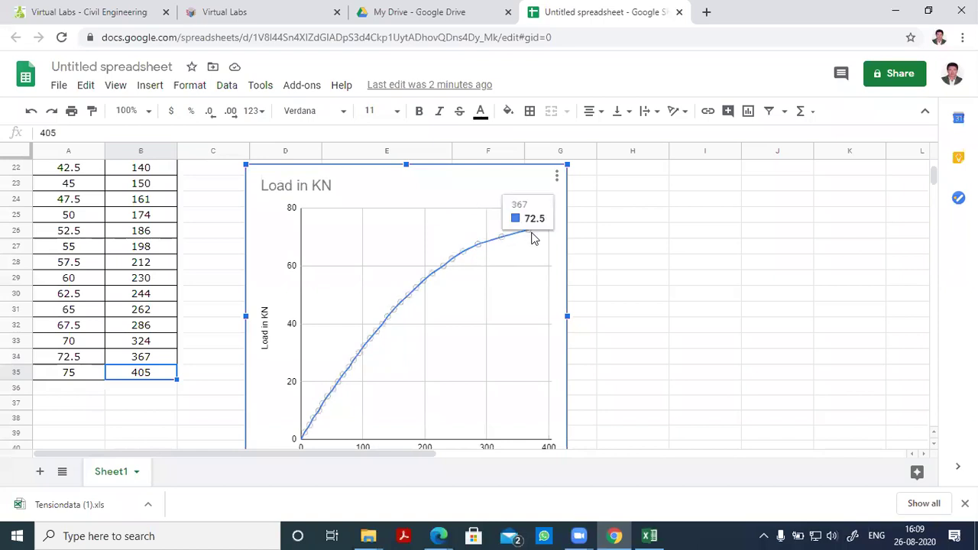
mouse_move(551, 227)
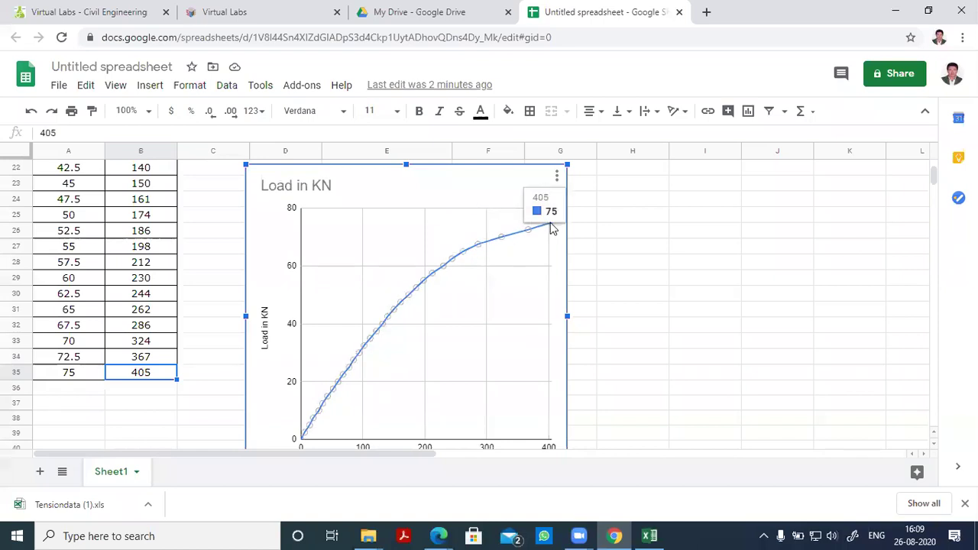